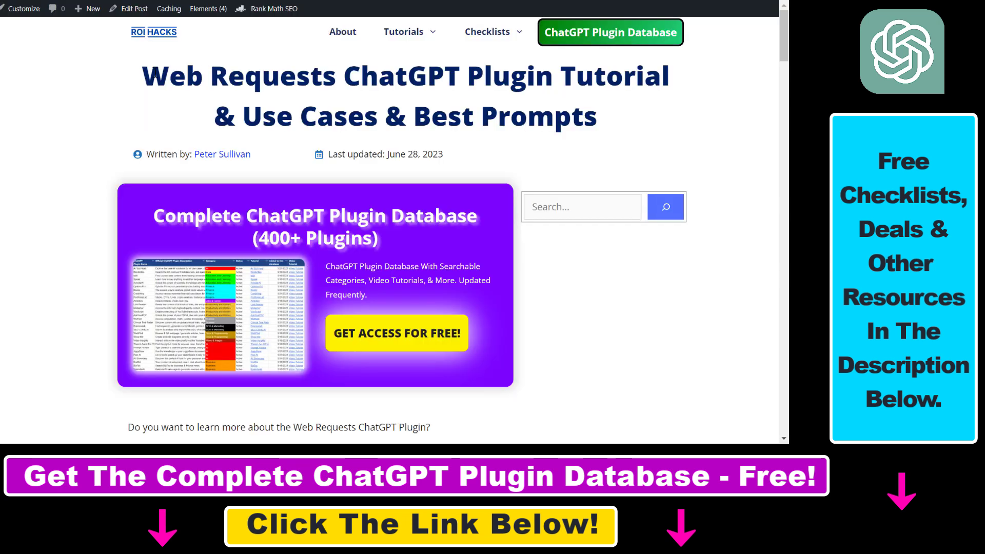
Highlight 'Web Requests' in the ROI Hacks tutorial article title
drag(143, 76, 527, 85)
Highlight the 'What Can The Web Requests ChatGPT Plugin Do' paragraphs, then part of the Plugin Prompts heading
scroll(572, 99, down, 10)
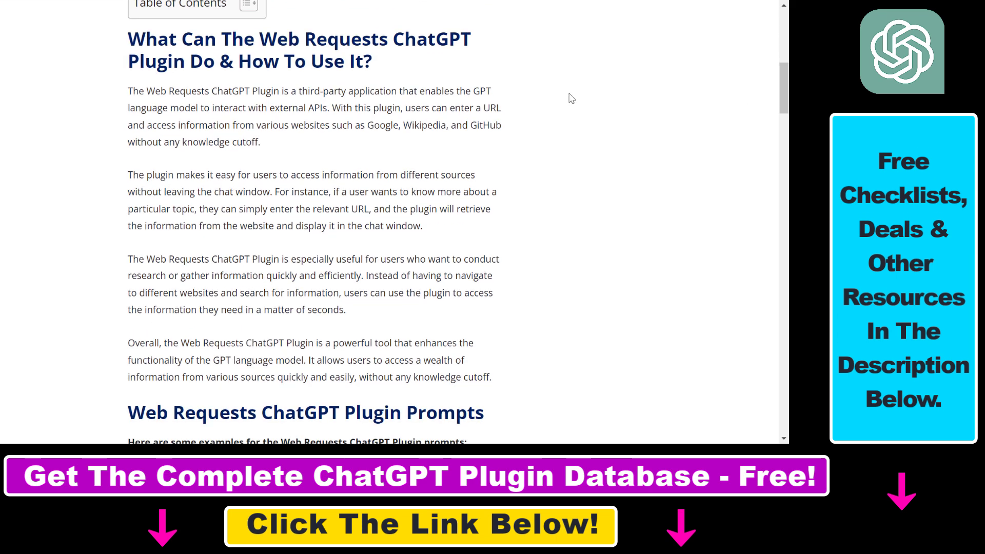
drag(144, 45, 485, 363)
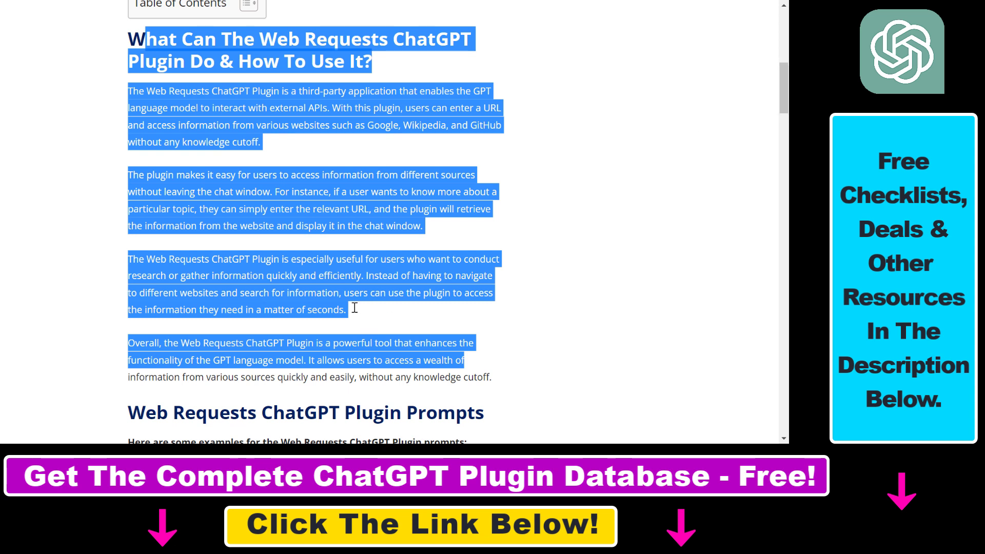
drag(122, 414, 417, 413)
scroll(418, 413, down, 1)
click(177, 390)
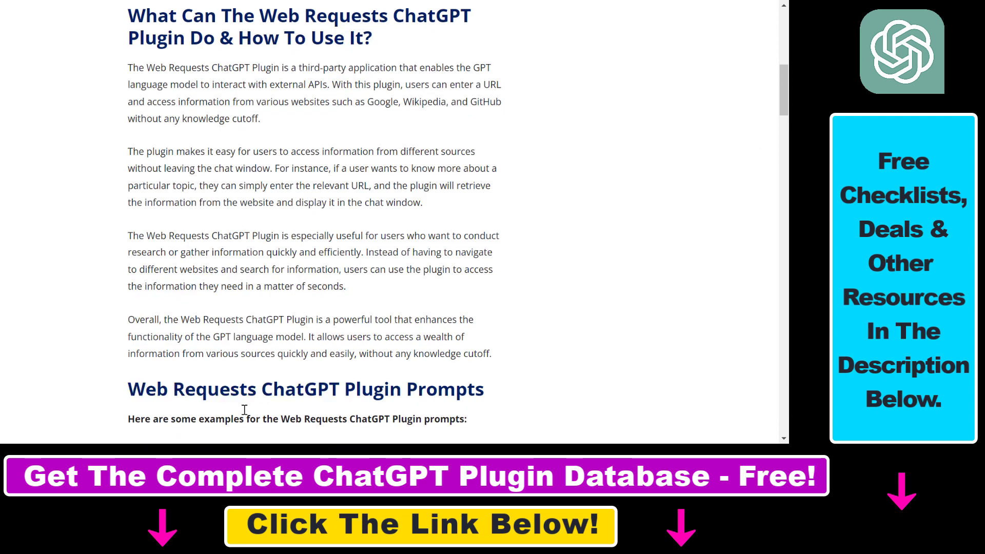
drag(167, 389, 323, 391)
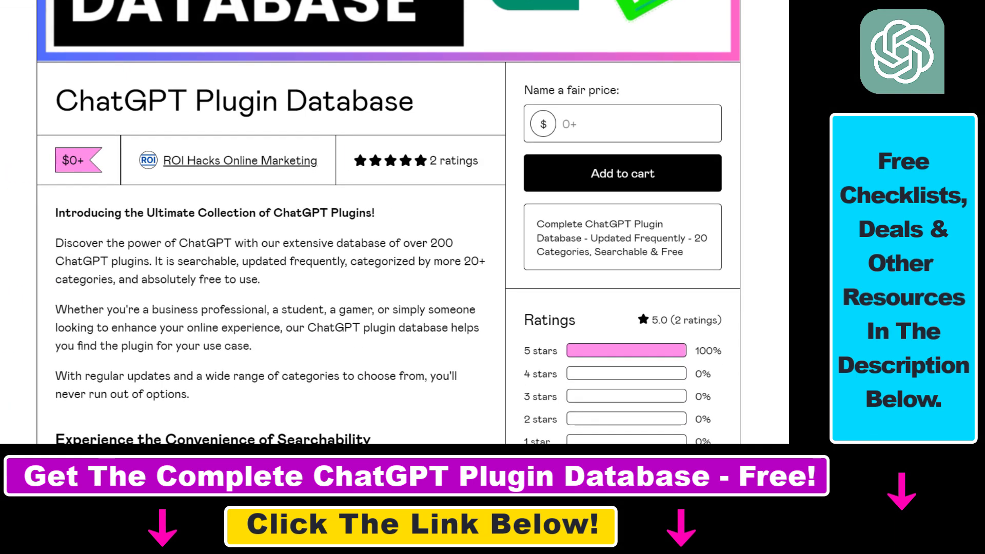
Highlight the Gumroad 'ChatGPT Plugin Database' title and scroll through its description
drag(56, 82, 453, 85)
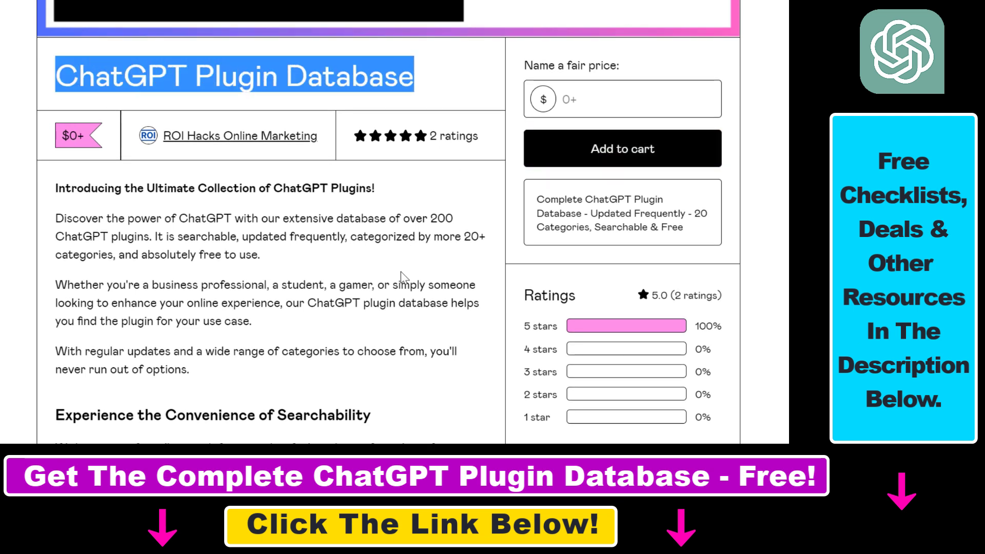
scroll(388, 222, down, 4)
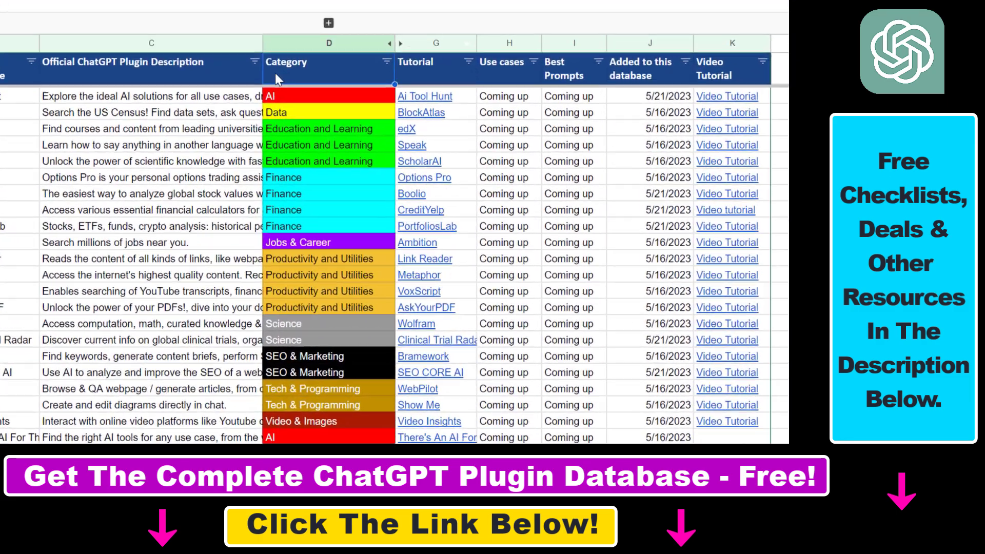
Select the Category header D1, then the Use cases and Best Prompts headers
click(318, 121)
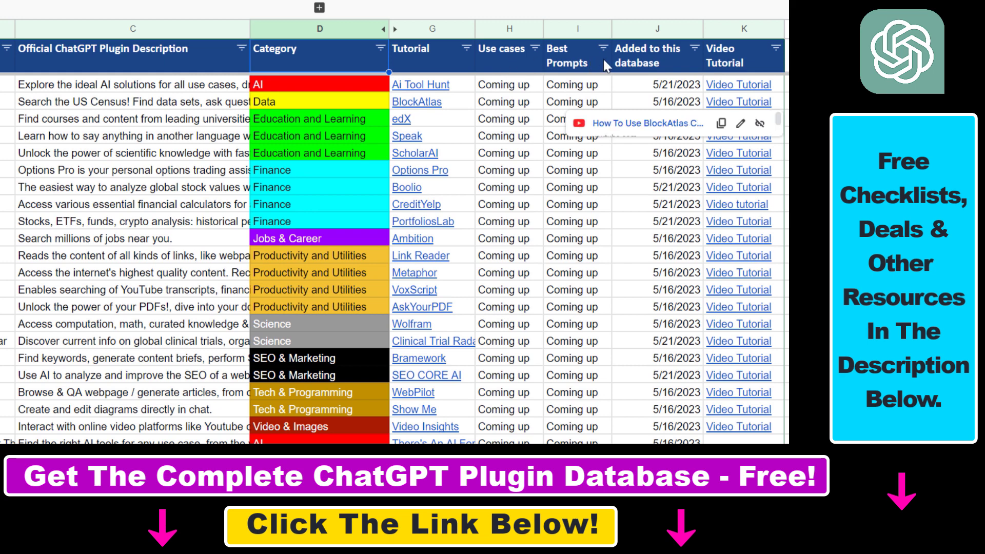
drag(603, 60, 510, 61)
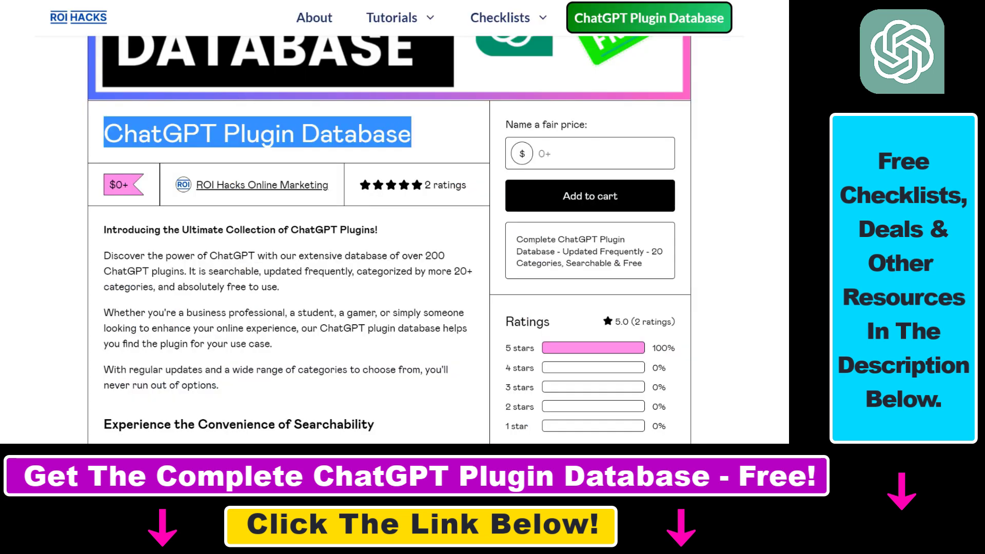
scroll(390, 231, up, 10)
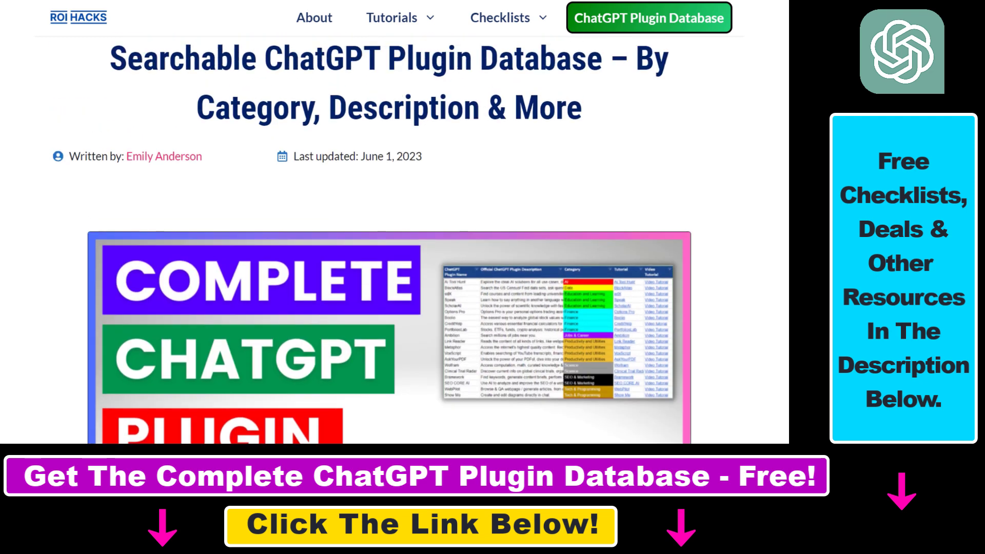
Focus the Gumroad price field, then expand the YouTube video's full description
scroll(390, 231, down, 9)
scroll(462, 195, down, 3)
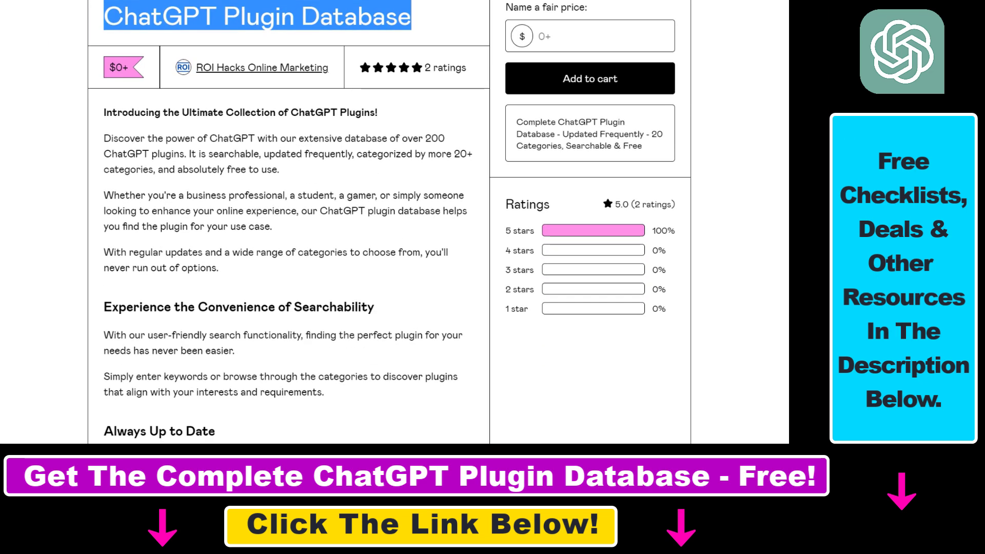
click(552, 36)
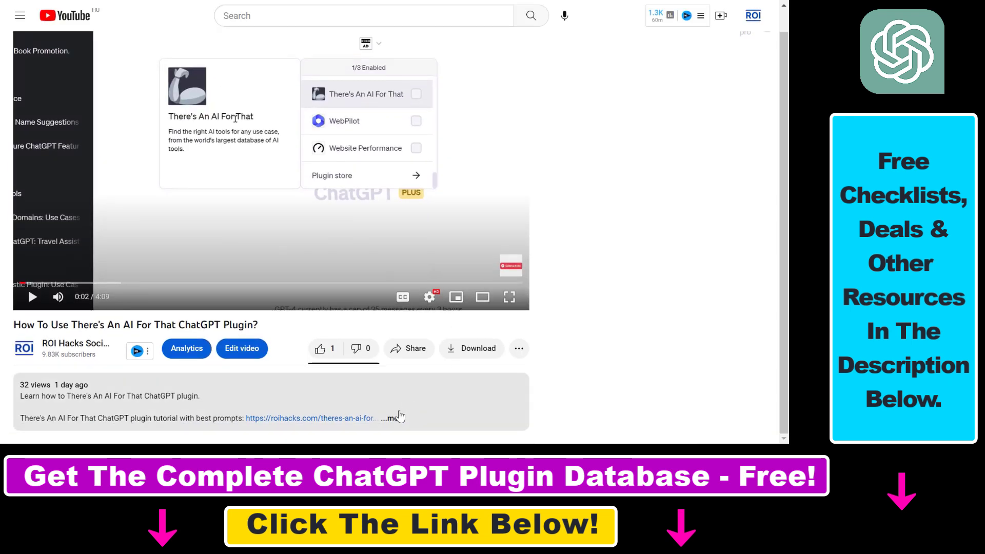
click(393, 419)
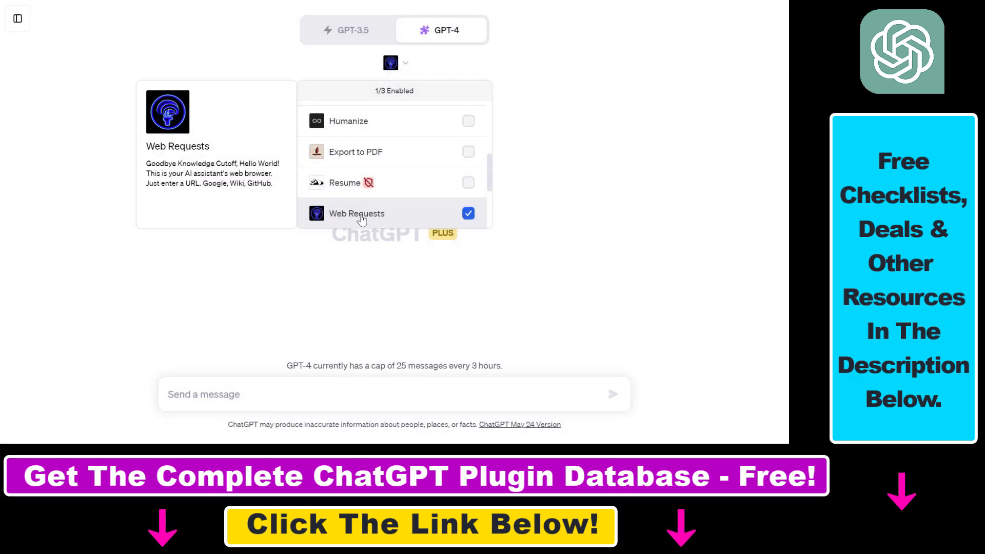
Close the plugin list and highlight the ChatGPT PLUS label
click(403, 235)
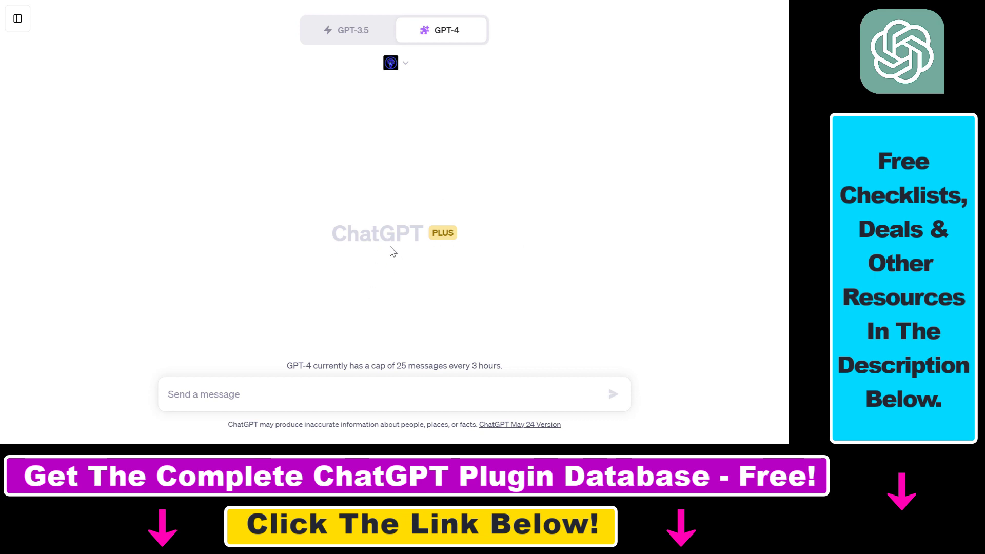
drag(315, 235, 513, 236)
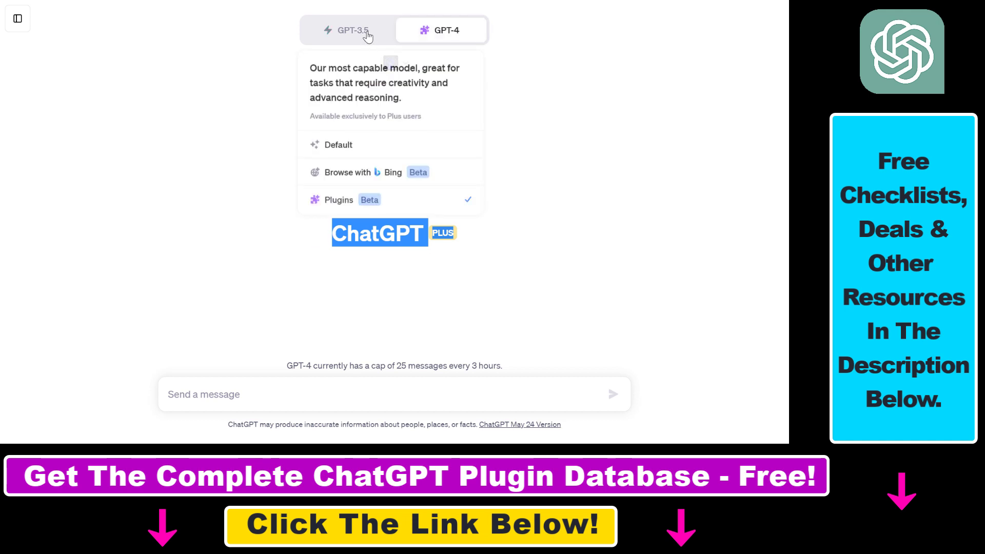
Switch the chat to GPT-3.5 and back to GPT-4, then show its plugin list
click(365, 30)
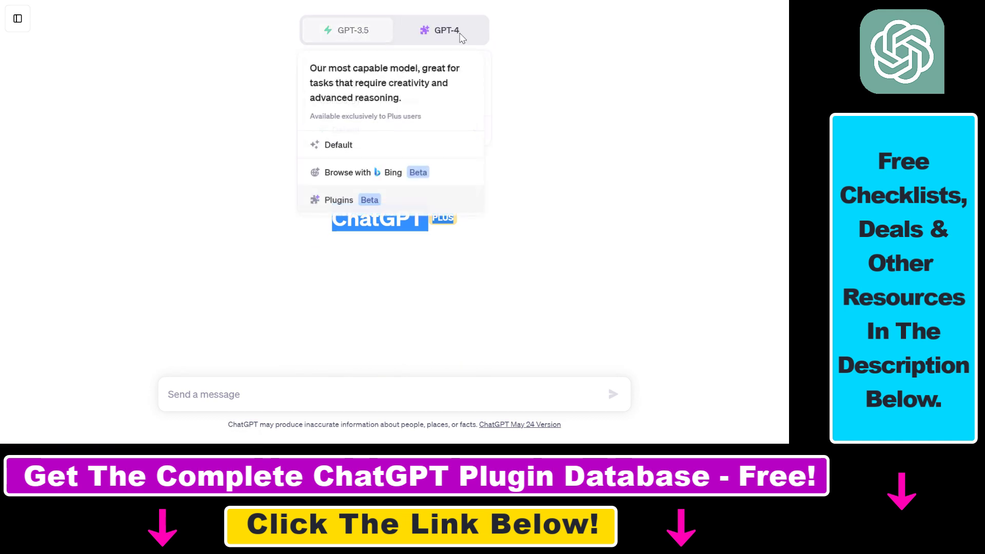
click(462, 38)
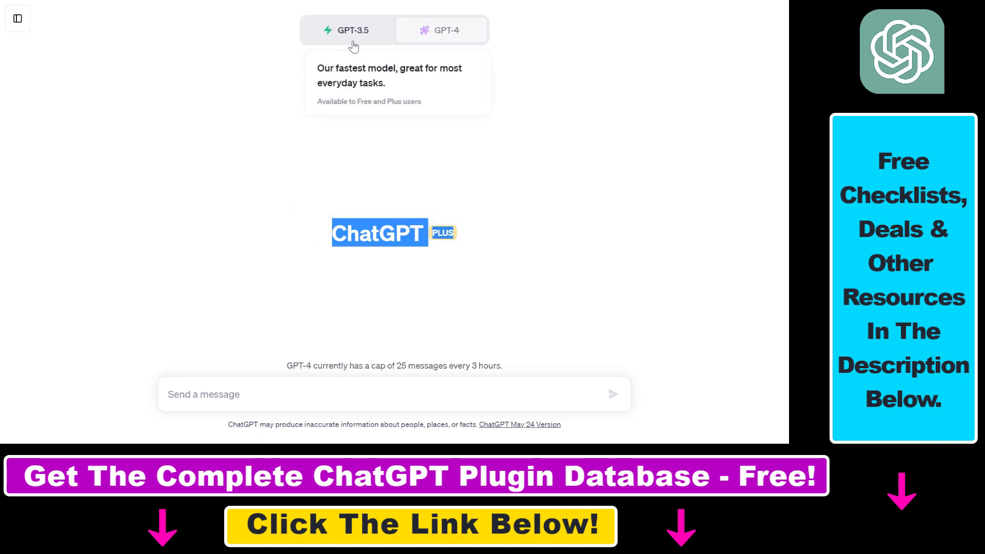
click(406, 66)
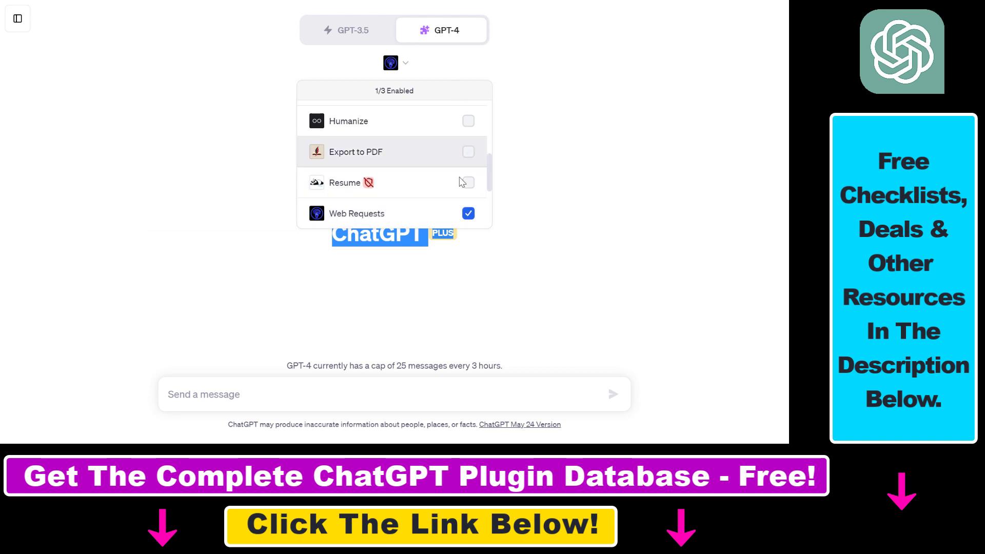
Toggle the Web Requests plugin checkbox in the plugin list
scroll(493, 160, up, 1)
drag(492, 160, 469, 213)
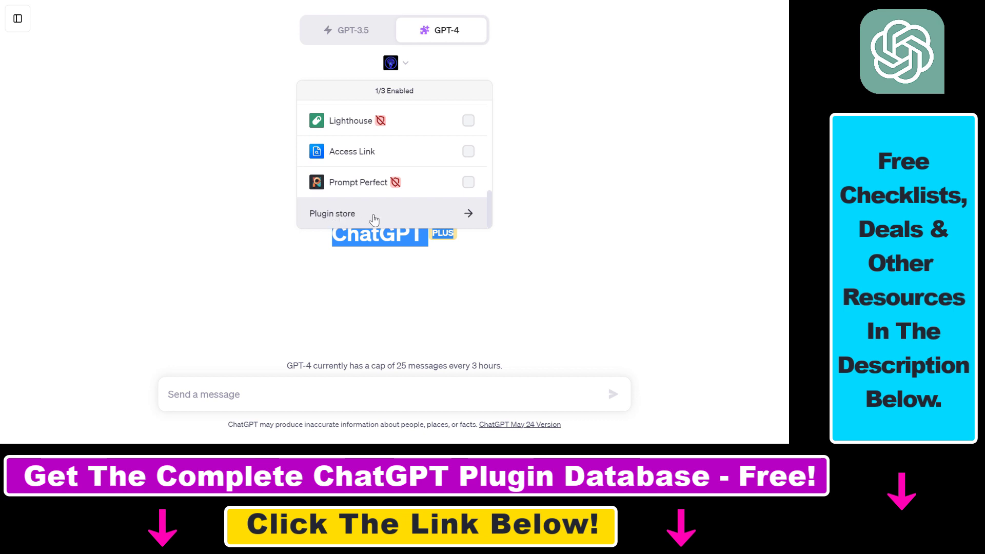
scroll(370, 180, up, 2)
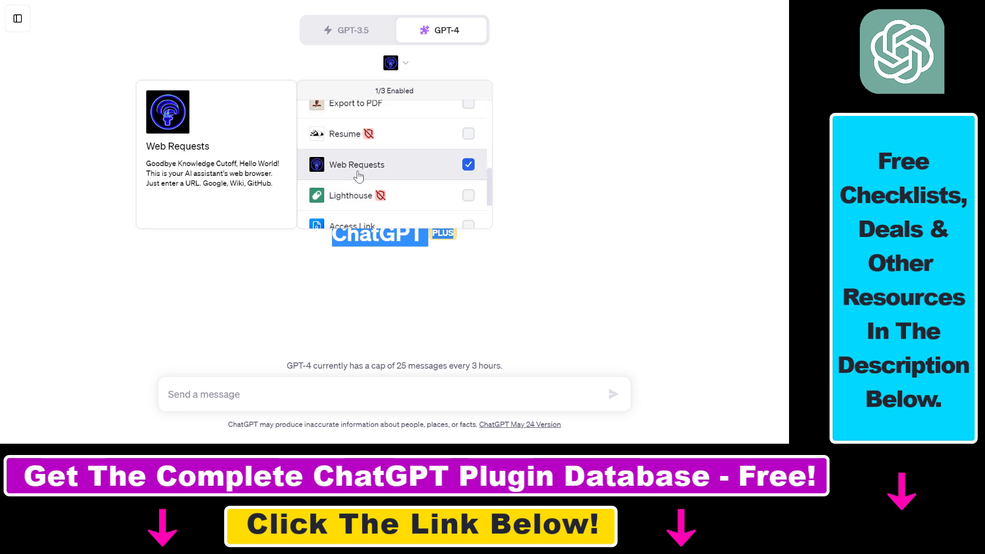
click(471, 169)
Close and reopen the plugin list, then bring up the GPT-4 mode menu
click(413, 310)
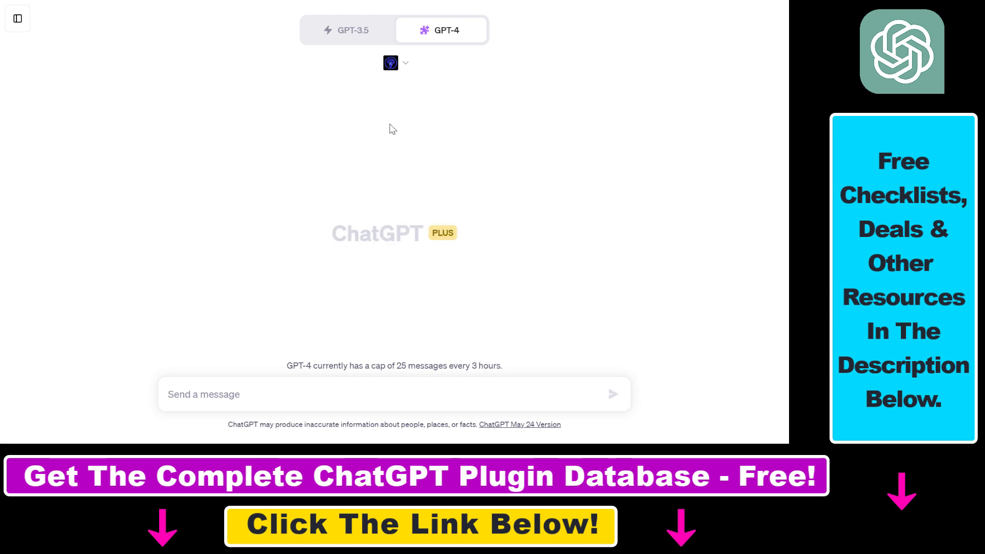
click(408, 75)
mouse_move(374, 213)
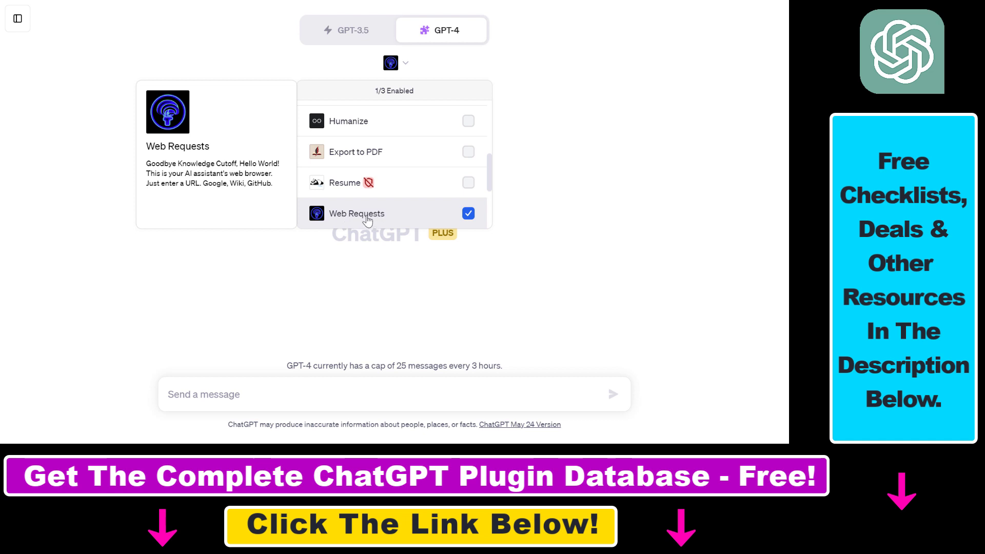
mouse_move(440, 29)
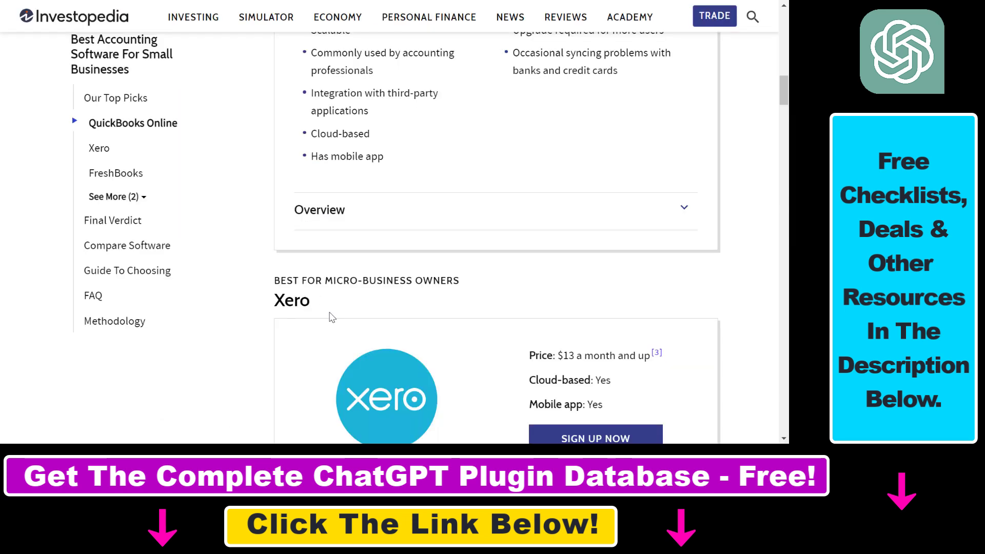
Select the Investopedia article title, check the QuickBooks section, then clear the highlight
scroll(330, 319, up, 10)
scroll(330, 318, up, 2)
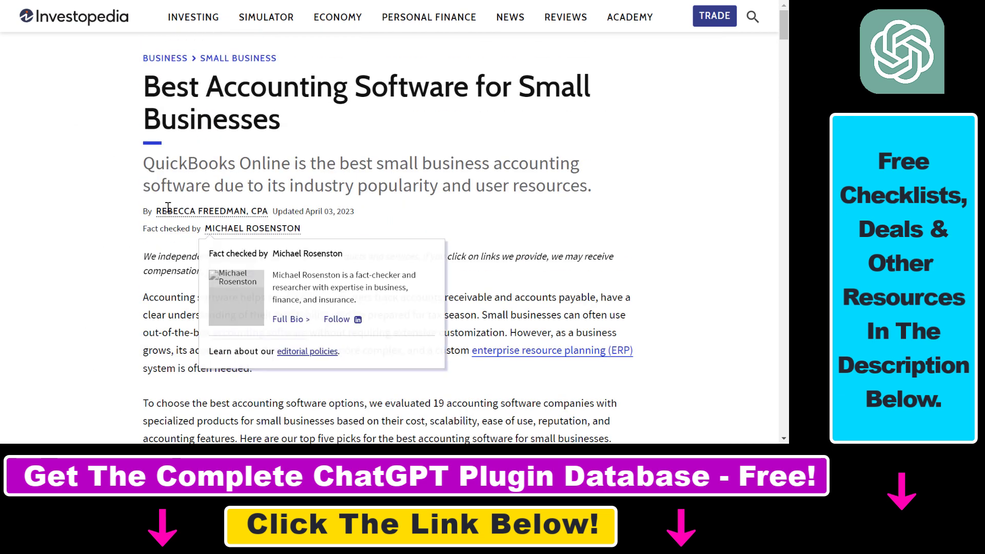
drag(154, 90, 287, 121)
click(175, 95)
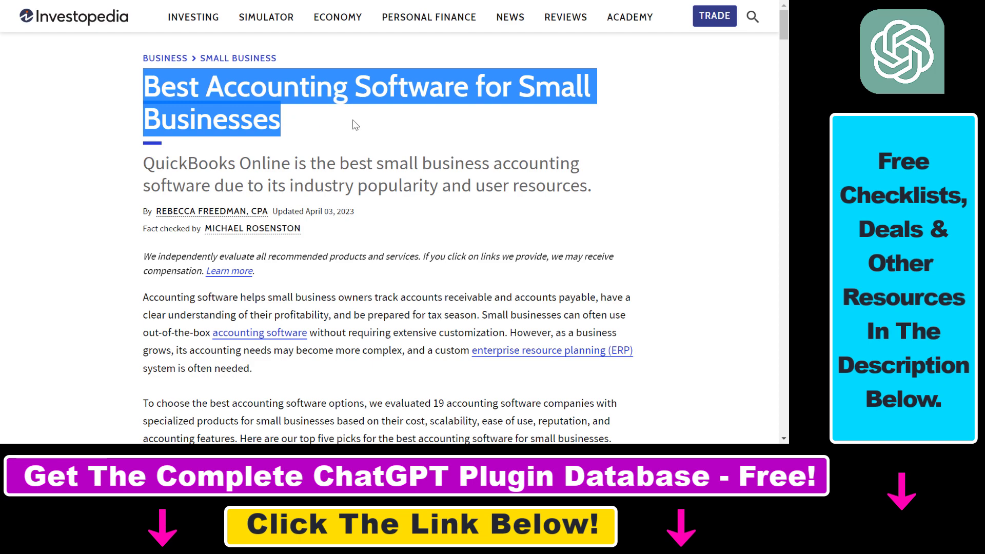
drag(783, 27, 786, 68)
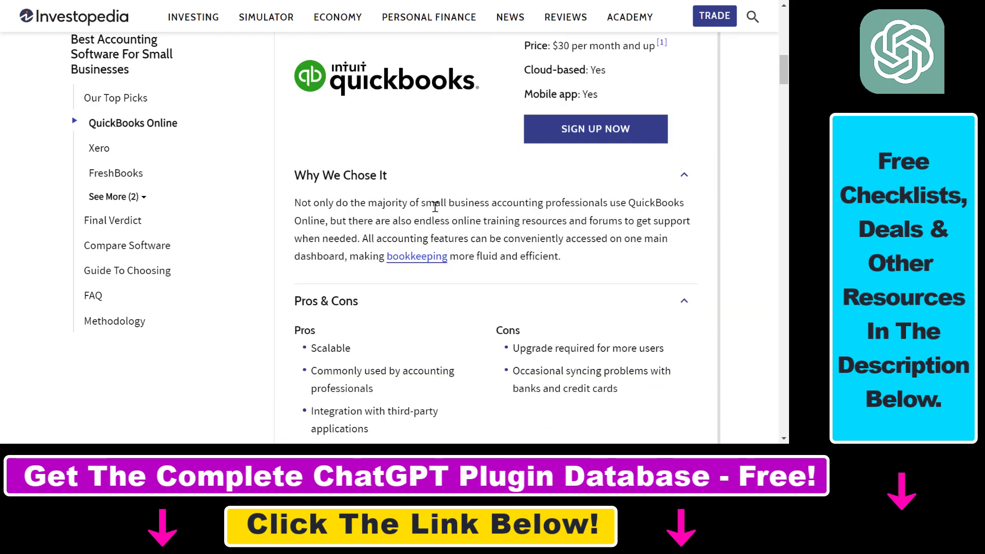
scroll(352, 248, up, 10)
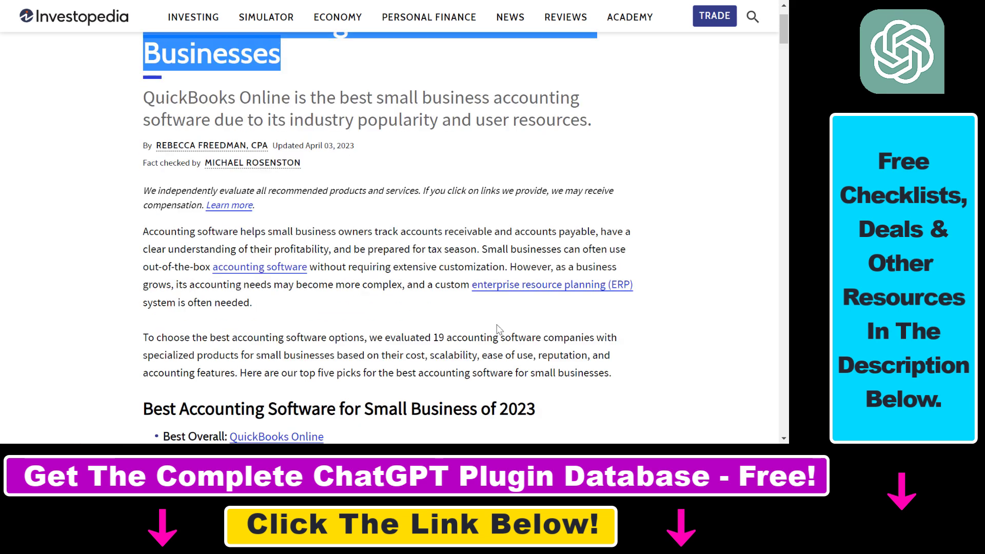
click(387, 240)
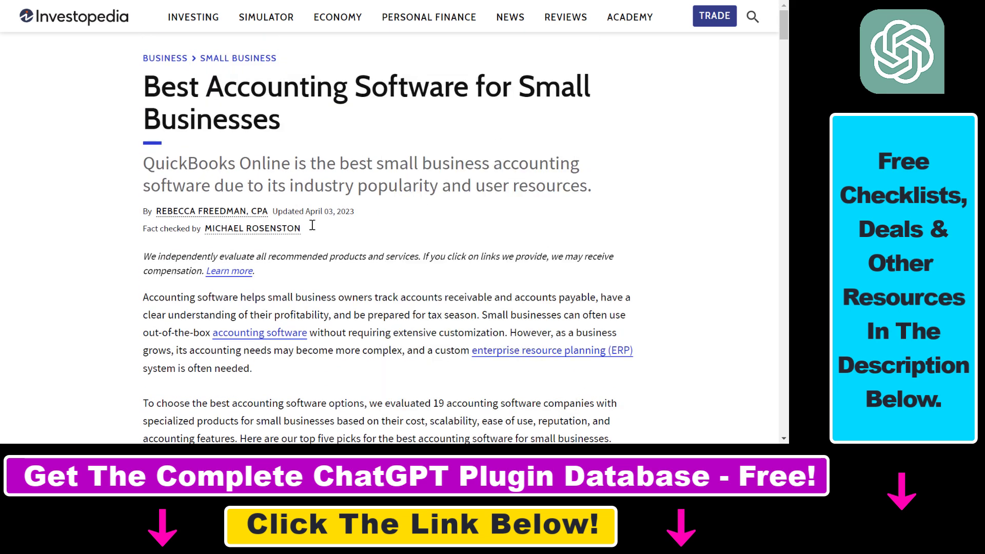